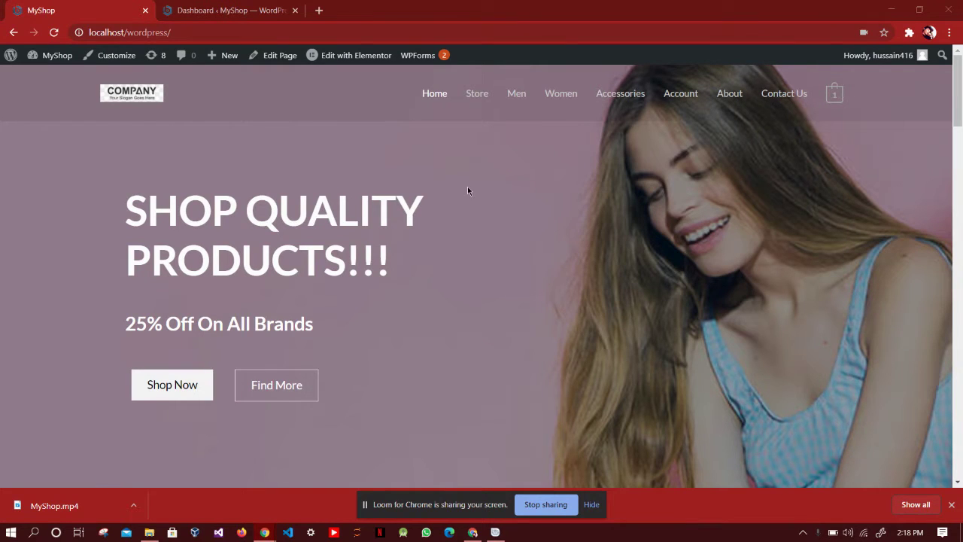
- Scroll through the home page, then open the Store page listing all 32 products
{"action": "scroll", "coordinate": [279, 309], "scroll_direction": "down", "scroll_amount": 2}
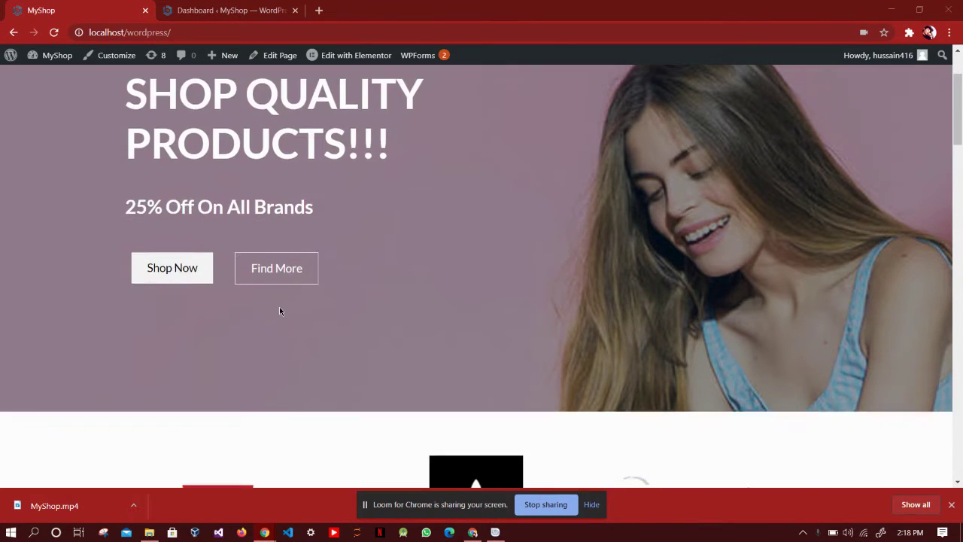
{"action": "scroll", "coordinate": [279, 311], "scroll_direction": "down", "scroll_amount": 3}
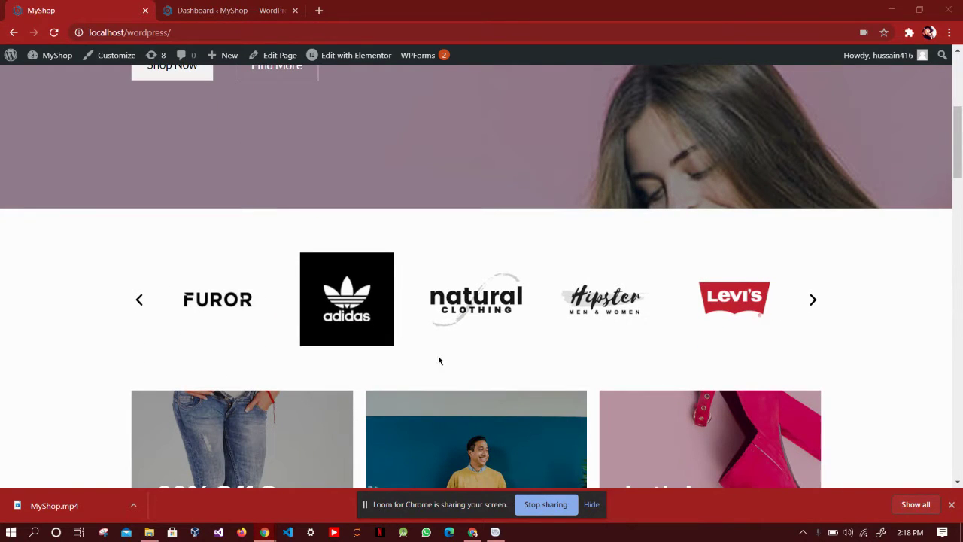
{"action": "scroll", "coordinate": [417, 353], "scroll_direction": "down", "scroll_amount": 2}
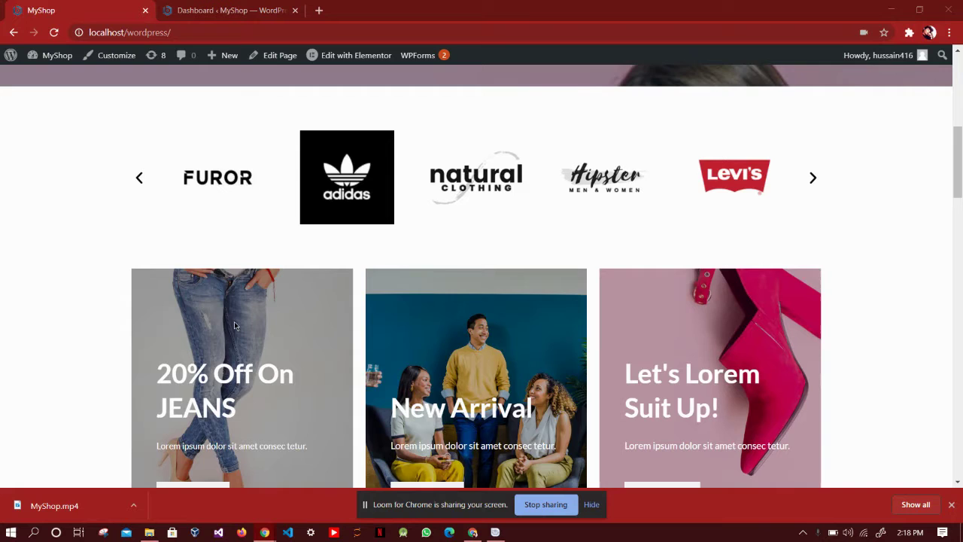
{"action": "scroll", "coordinate": [234, 321], "scroll_direction": "down", "scroll_amount": 1}
{"action": "scroll", "coordinate": [220, 328], "scroll_direction": "down", "scroll_amount": 1}
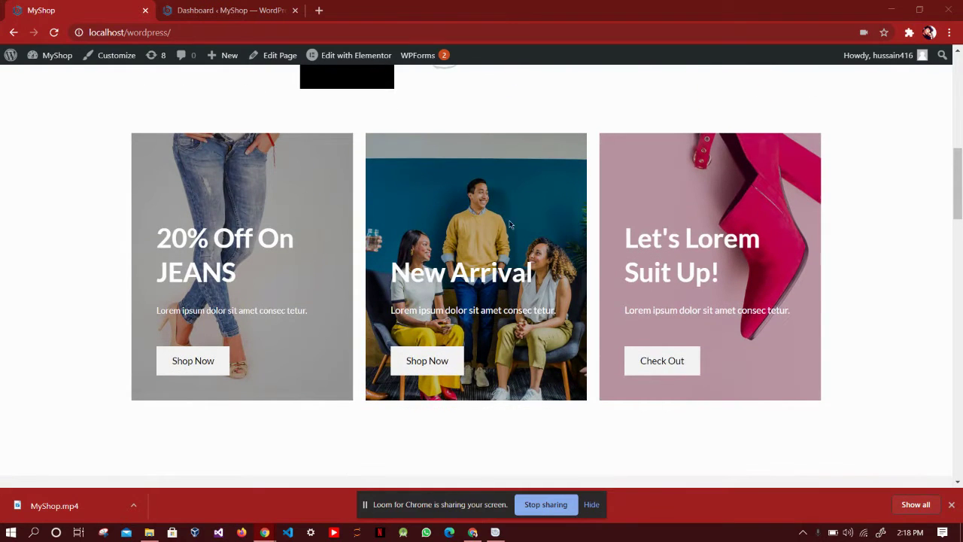
{"action": "scroll", "coordinate": [449, 306], "scroll_direction": "down", "scroll_amount": 1}
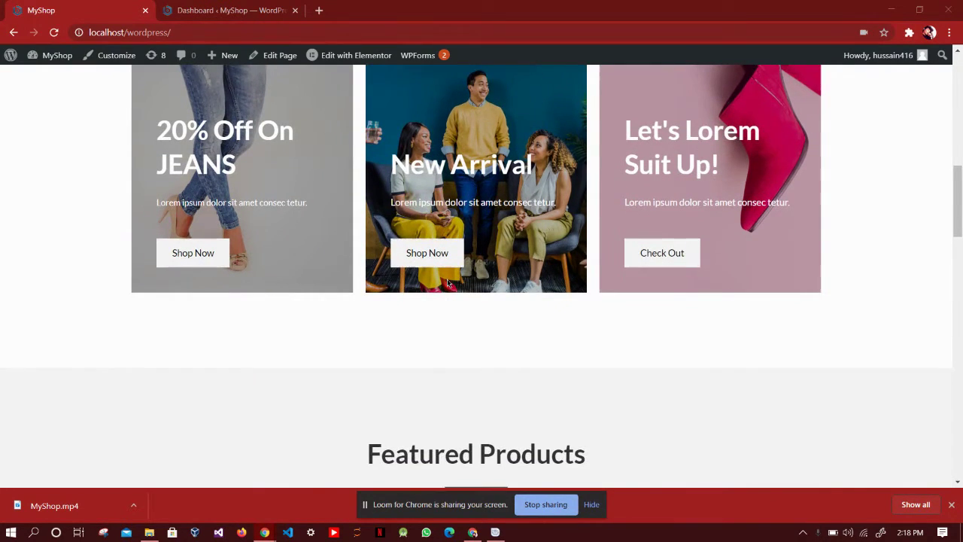
{"action": "scroll", "coordinate": [448, 282], "scroll_direction": "down", "scroll_amount": 2}
{"action": "scroll", "coordinate": [449, 283], "scroll_direction": "down", "scroll_amount": 2}
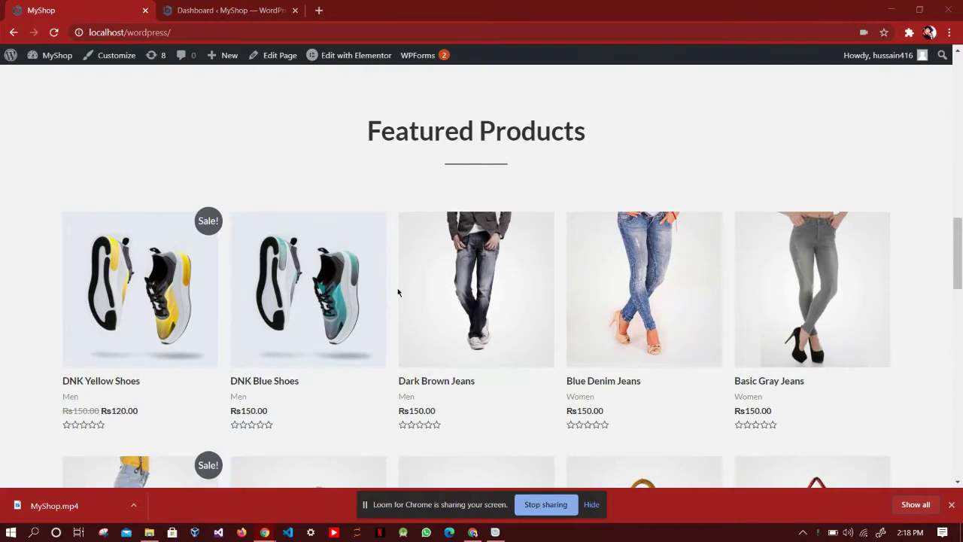
{"action": "scroll", "coordinate": [398, 291], "scroll_direction": "down", "scroll_amount": 3}
{"action": "scroll", "coordinate": [398, 292], "scroll_direction": "down", "scroll_amount": 9}
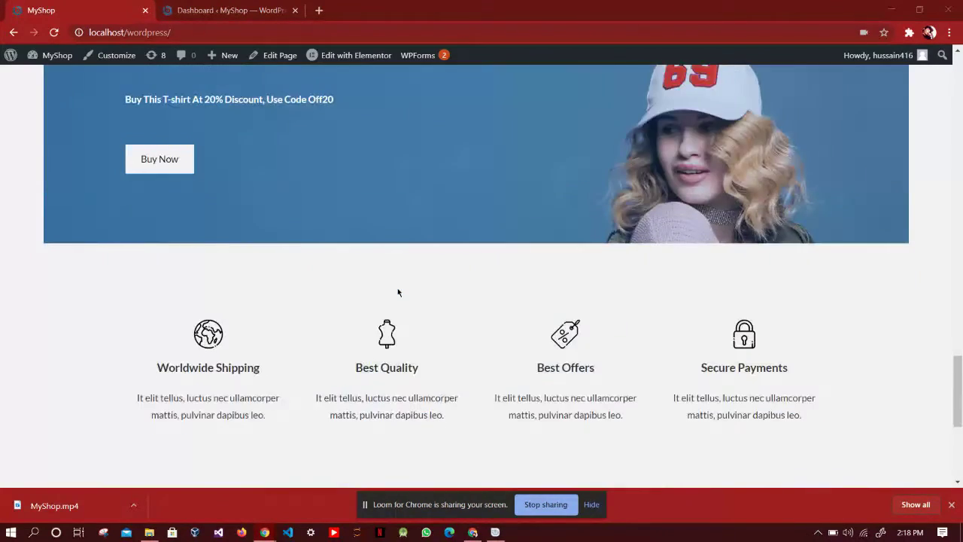
{"action": "scroll", "coordinate": [398, 292], "scroll_direction": "down", "scroll_amount": 3}
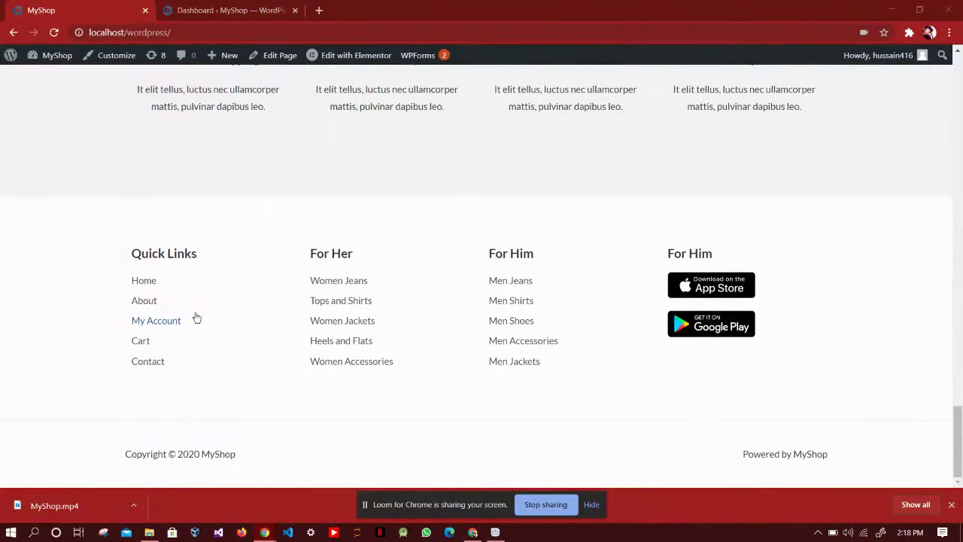
{"action": "scroll", "coordinate": [695, 326], "scroll_direction": "up", "scroll_amount": 15}
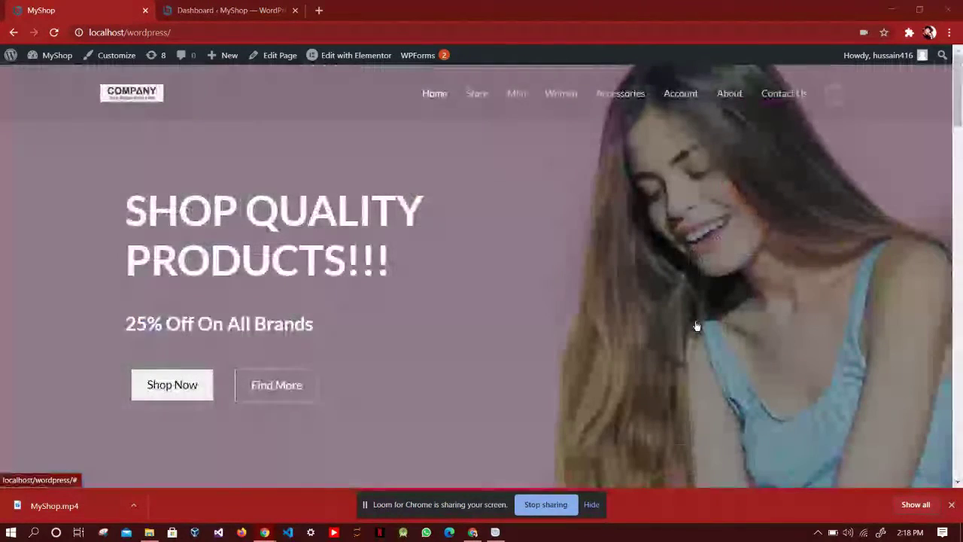
{"action": "left_click", "coordinate": [477, 95]}
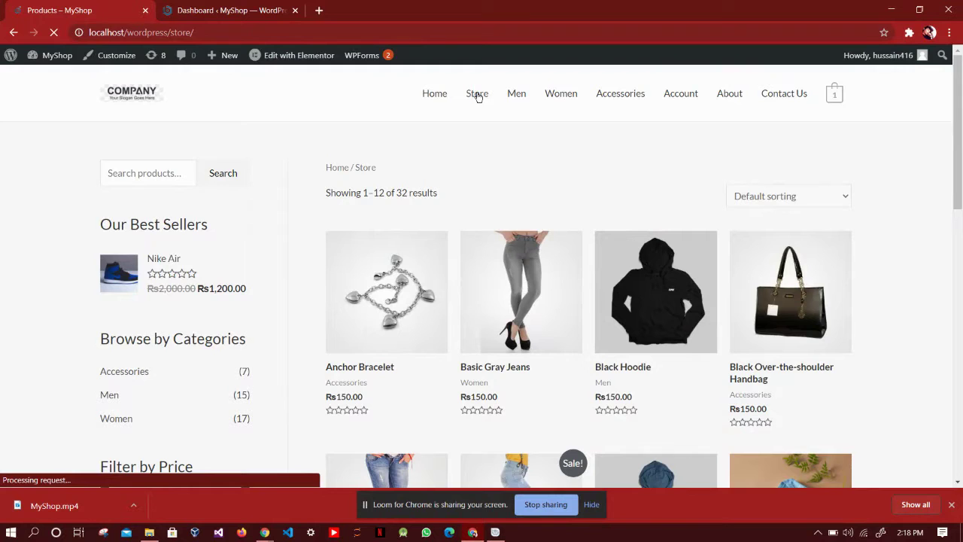
- Browse the product grid, leaving the sort order on Default sorting
{"action": "scroll", "coordinate": [480, 199], "scroll_direction": "down", "scroll_amount": 1}
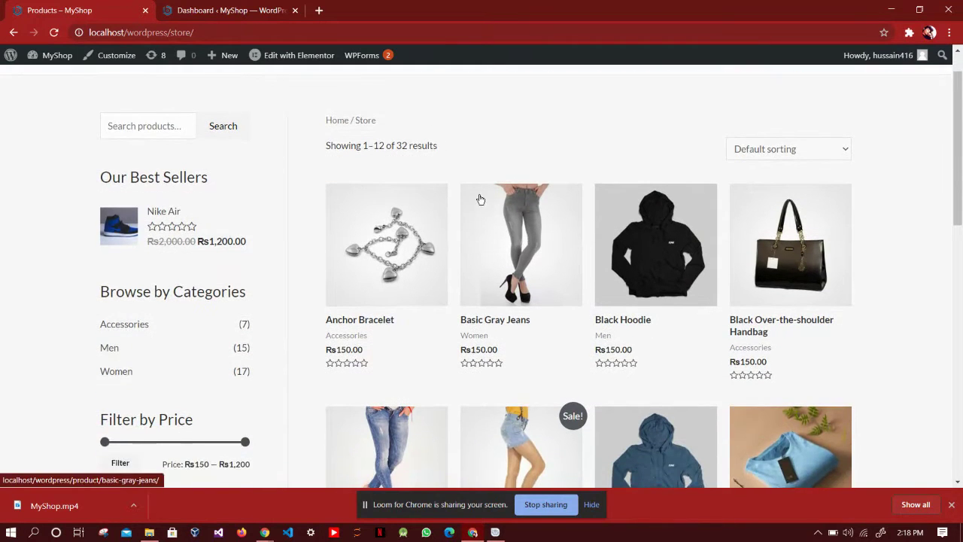
{"action": "scroll", "coordinate": [480, 199], "scroll_direction": "up", "scroll_amount": 1}
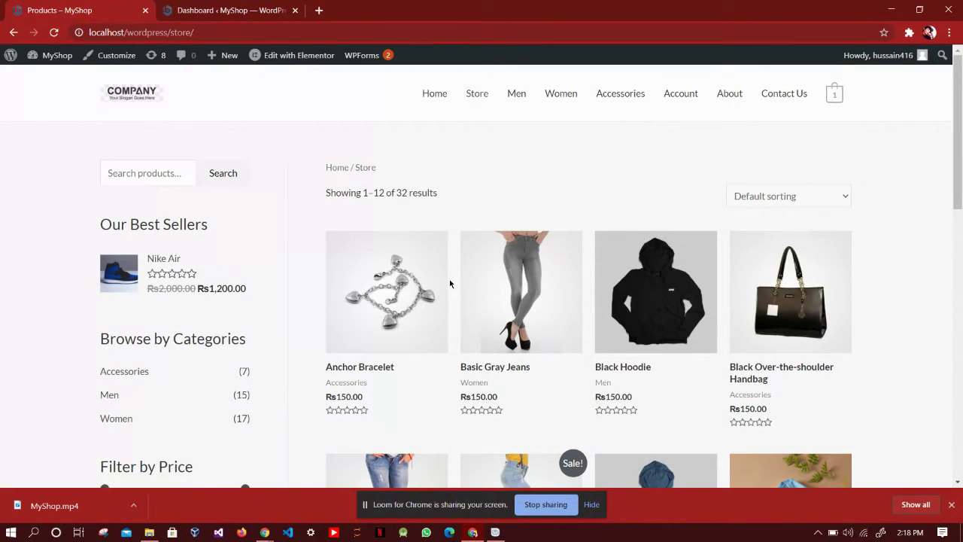
{"action": "scroll", "coordinate": [450, 283], "scroll_direction": "down", "scroll_amount": 3}
{"action": "scroll", "coordinate": [450, 283], "scroll_direction": "down", "scroll_amount": 2}
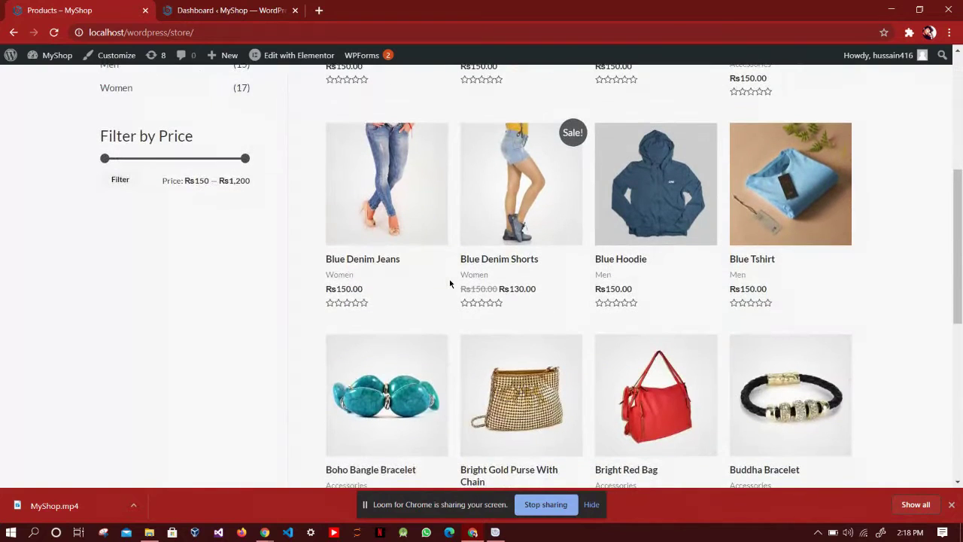
{"action": "scroll", "coordinate": [450, 283], "scroll_direction": "down", "scroll_amount": 3}
{"action": "scroll", "coordinate": [450, 283], "scroll_direction": "up", "scroll_amount": 6}
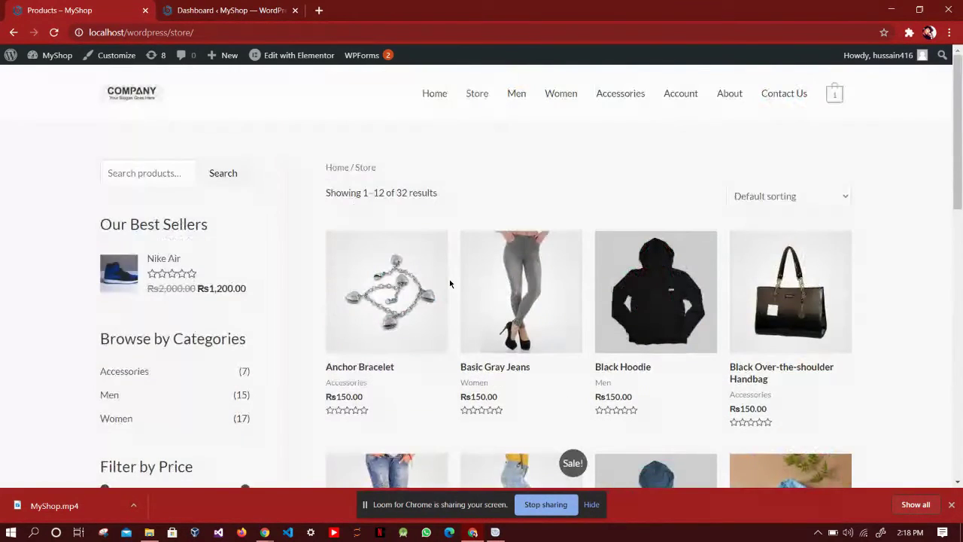
{"action": "left_click", "coordinate": [790, 196]}
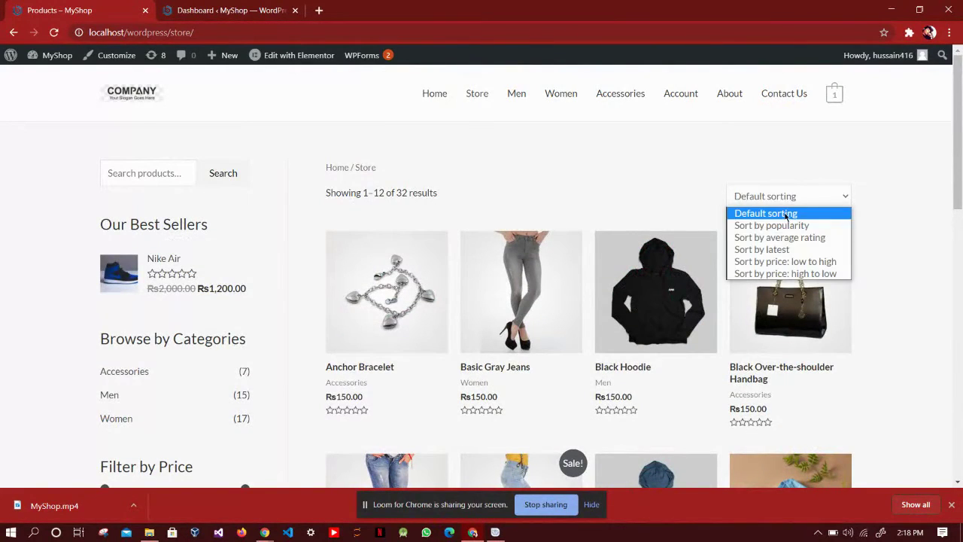
{"action": "left_click", "coordinate": [700, 174]}
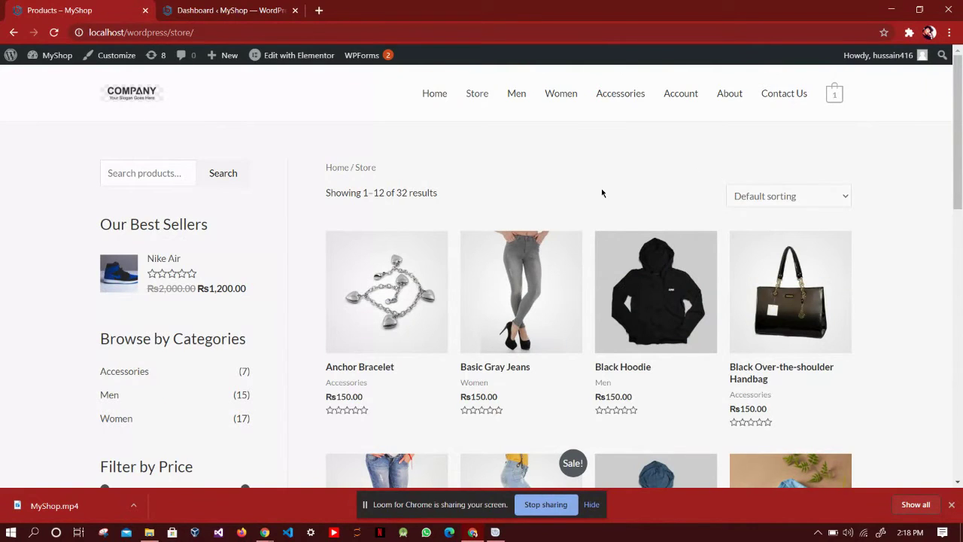
{"action": "scroll", "coordinate": [163, 278], "scroll_direction": "down", "scroll_amount": 1}
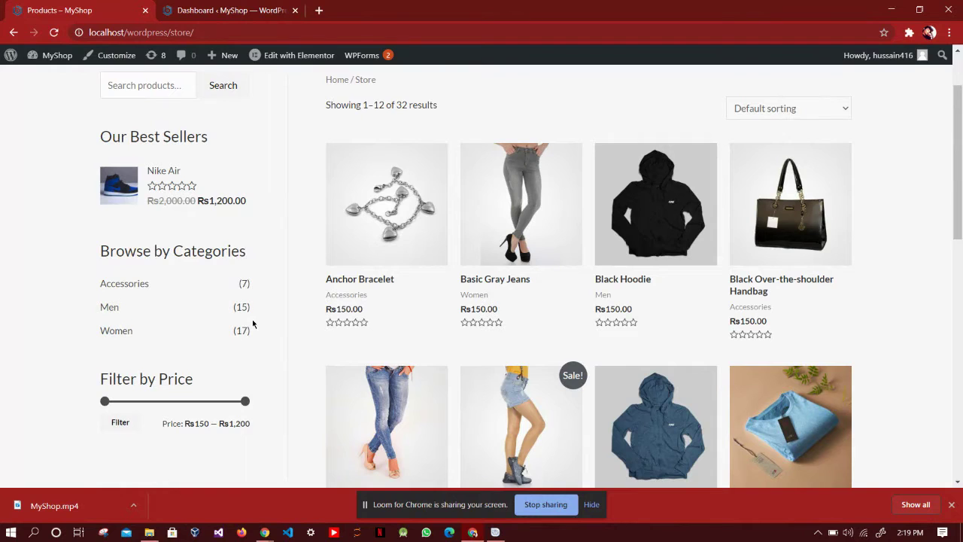
{"action": "scroll", "coordinate": [252, 319], "scroll_direction": "up", "scroll_amount": 2}
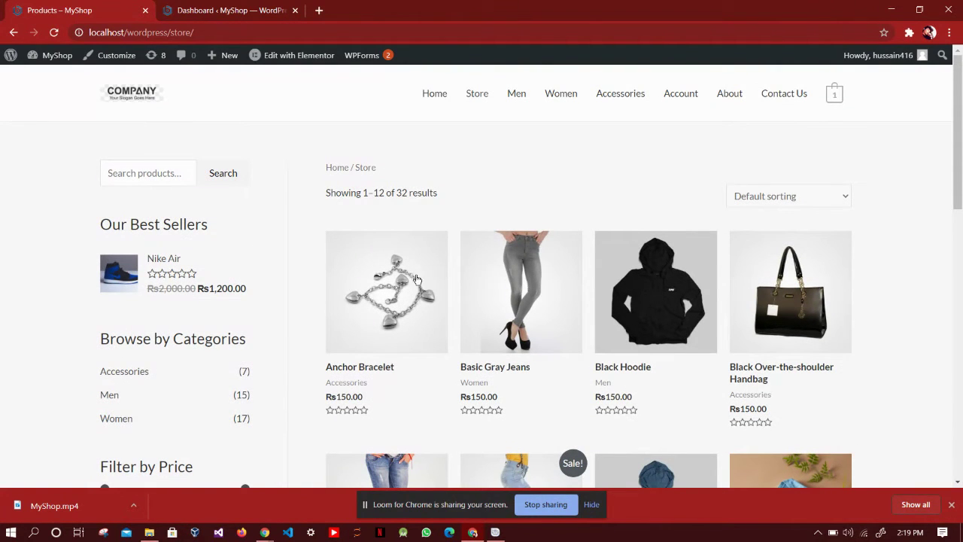
- Open the Basic Gray Jeans product page and add the jeans to the cart
{"action": "left_click", "coordinate": [501, 284]}
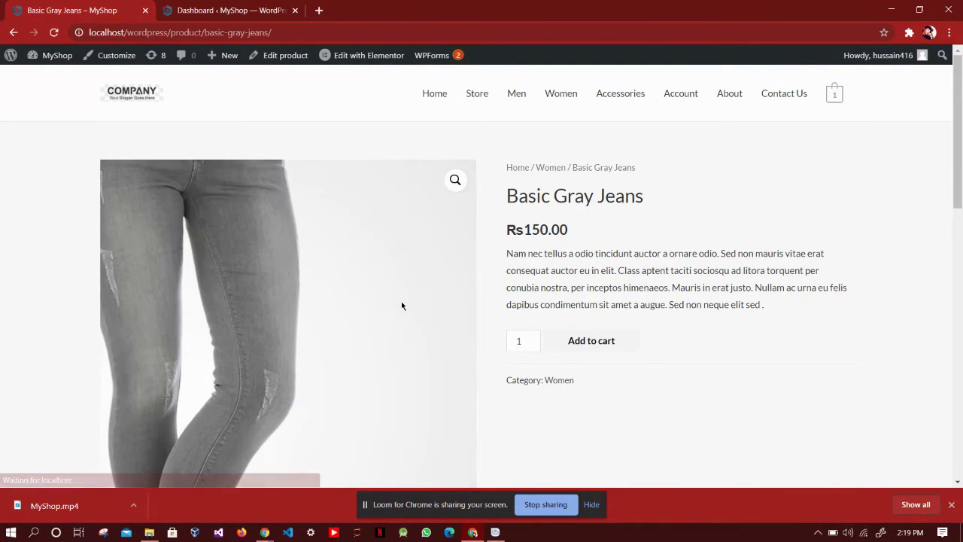
{"action": "scroll", "coordinate": [402, 304], "scroll_direction": "down", "scroll_amount": 1}
{"action": "scroll", "coordinate": [466, 286], "scroll_direction": "up", "scroll_amount": 1}
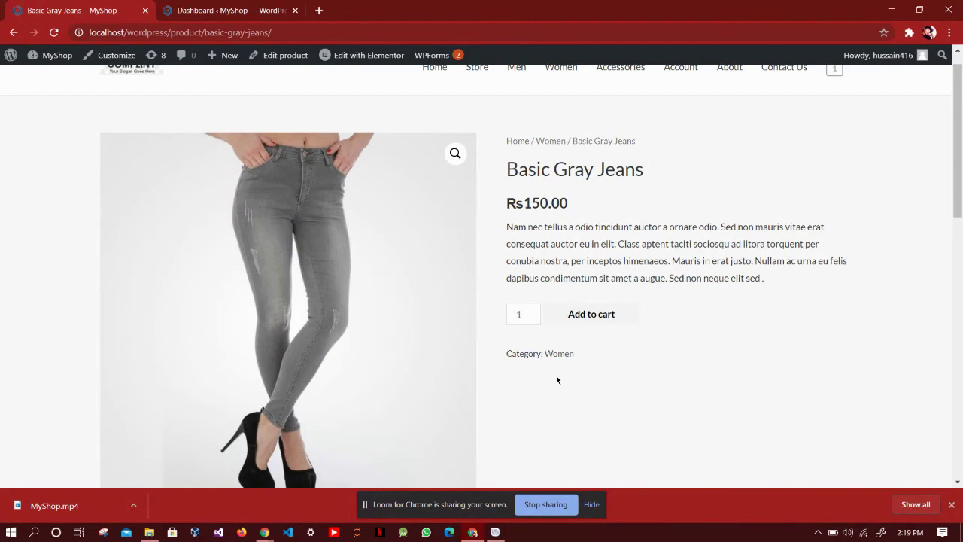
{"action": "scroll", "coordinate": [556, 375], "scroll_direction": "down", "scroll_amount": 1}
{"action": "left_click", "coordinate": [585, 231]}
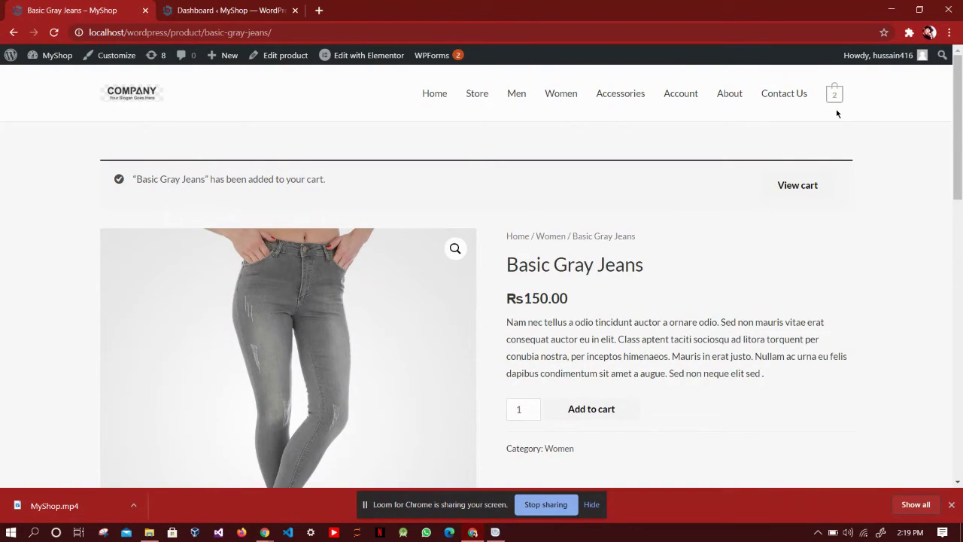
- View the cart with Black Hoodie and Basic Gray Jeans totalling Rs300.00
{"action": "mouse_move", "coordinate": [835, 98]}
{"action": "left_click", "coordinate": [725, 264]}
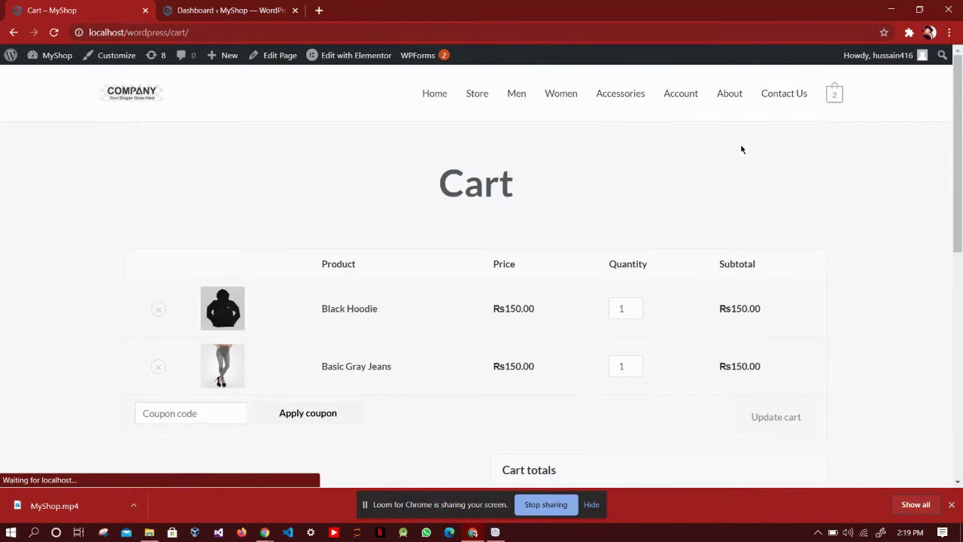
{"action": "scroll", "coordinate": [535, 215], "scroll_direction": "down", "scroll_amount": 1}
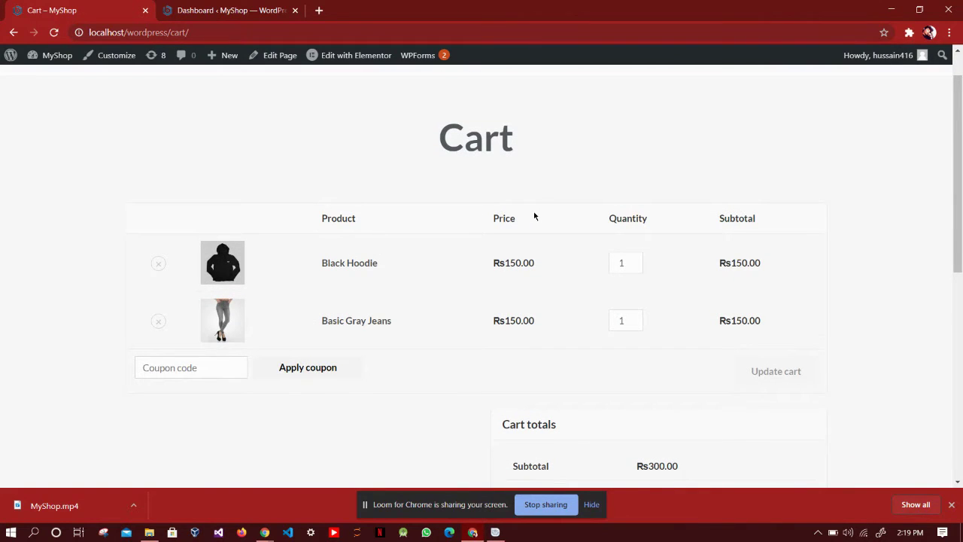
{"action": "scroll", "coordinate": [534, 212], "scroll_direction": "down", "scroll_amount": 3}
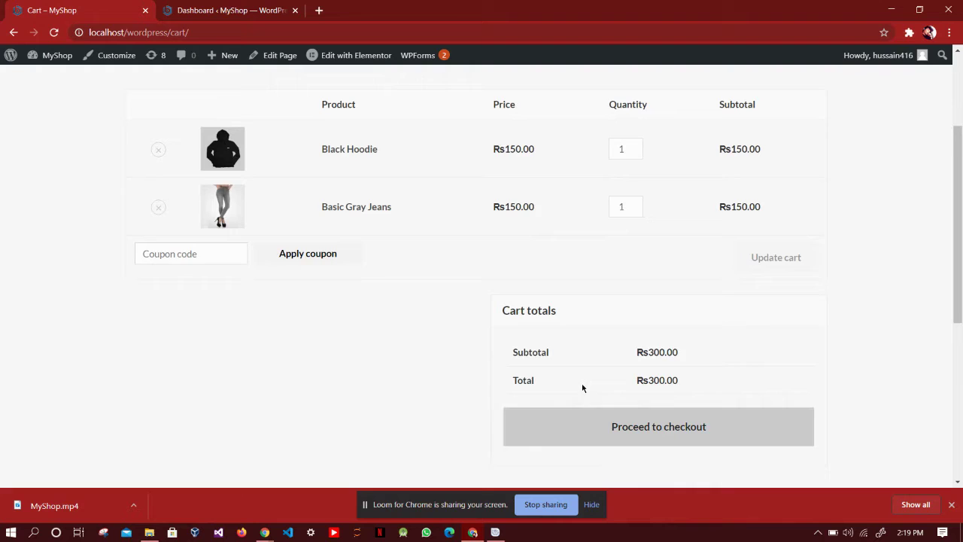
{"action": "scroll", "coordinate": [583, 388], "scroll_direction": "down", "scroll_amount": 2}
- Proceed to checkout and review the Rs300.00 subtotal with the prefilled billing details
{"action": "left_click", "coordinate": [613, 365]}
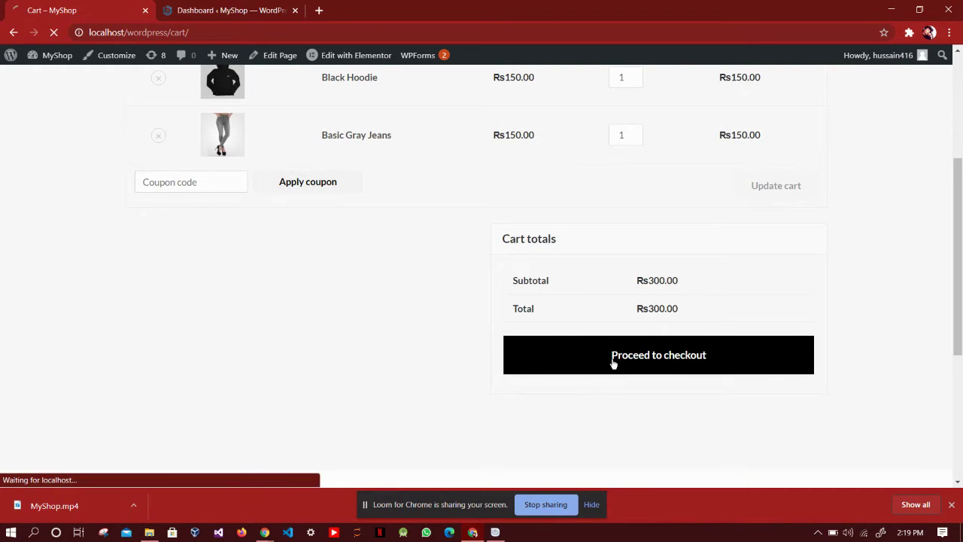
{"action": "scroll", "coordinate": [458, 361], "scroll_direction": "down", "scroll_amount": 2}
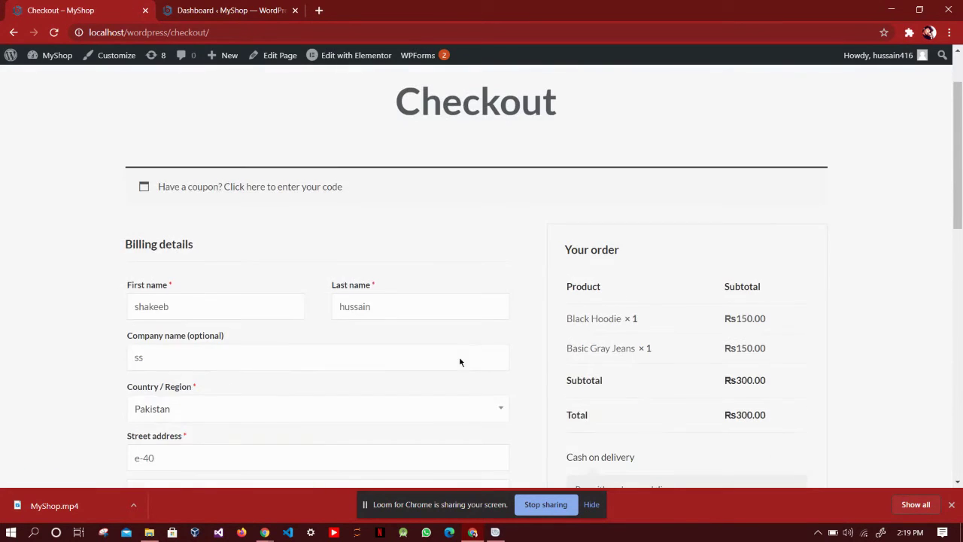
{"action": "scroll", "coordinate": [461, 363], "scroll_direction": "up", "scroll_amount": 2}
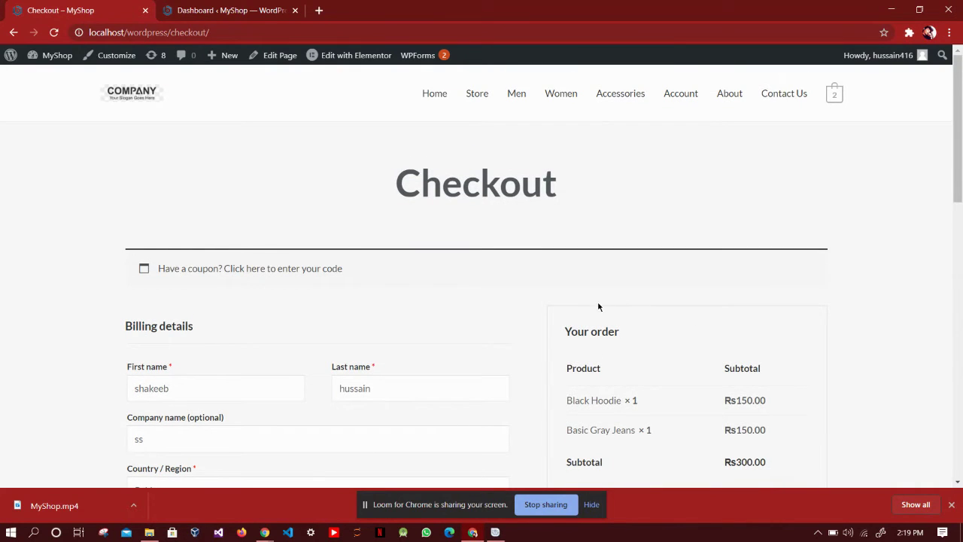
- Go back to the cart, then view the Contact Us name, subject, email and message form
{"action": "left_click", "coordinate": [15, 33]}
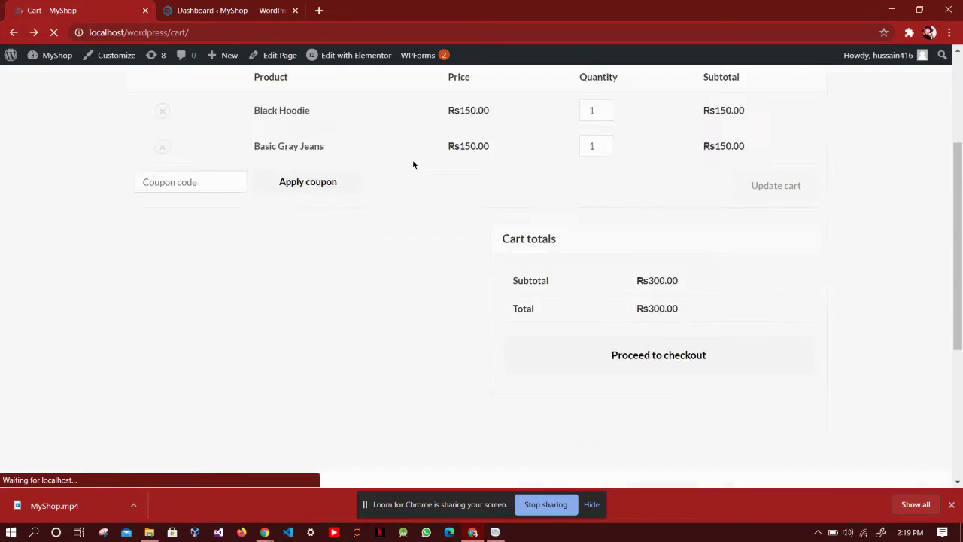
{"action": "scroll", "coordinate": [318, 223], "scroll_direction": "up", "scroll_amount": 3}
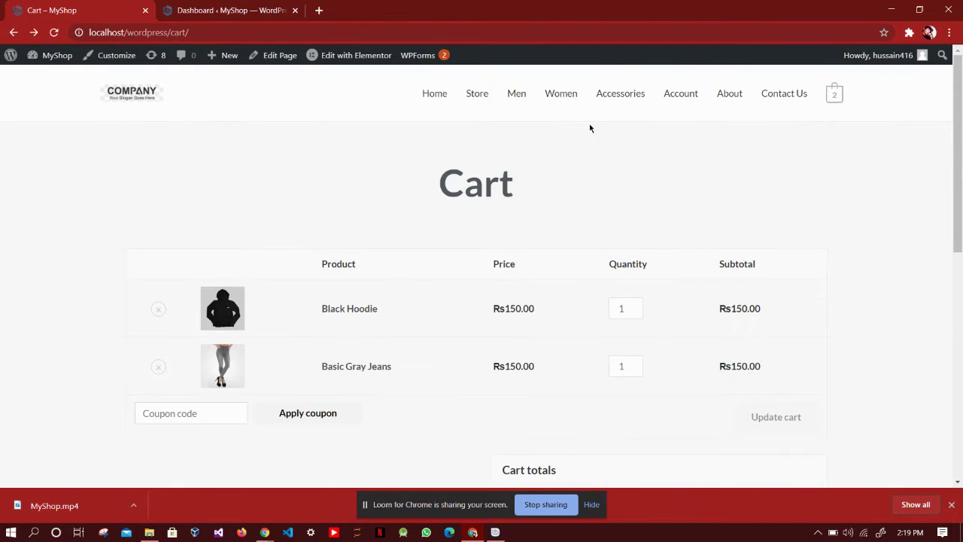
{"action": "left_click", "coordinate": [782, 97]}
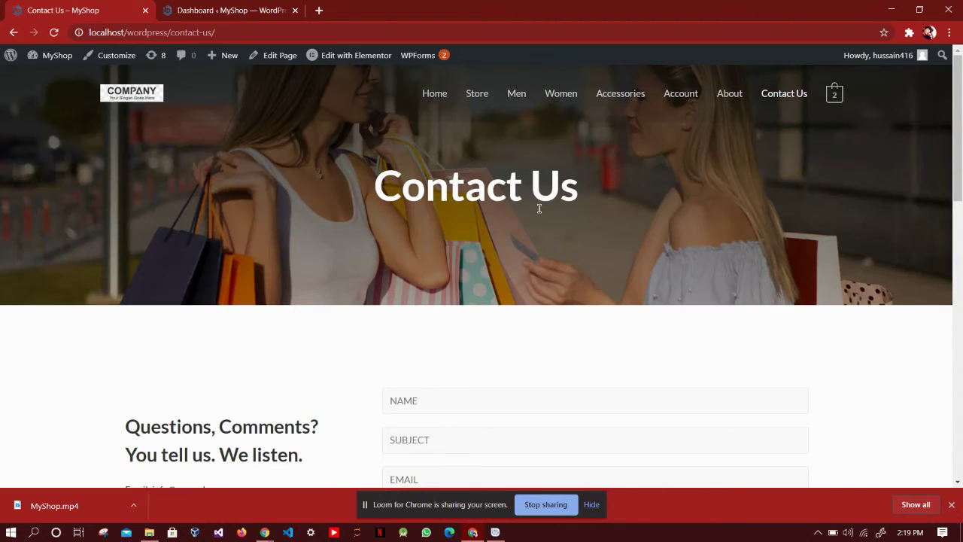
{"action": "scroll", "coordinate": [538, 211], "scroll_direction": "down", "scroll_amount": 2}
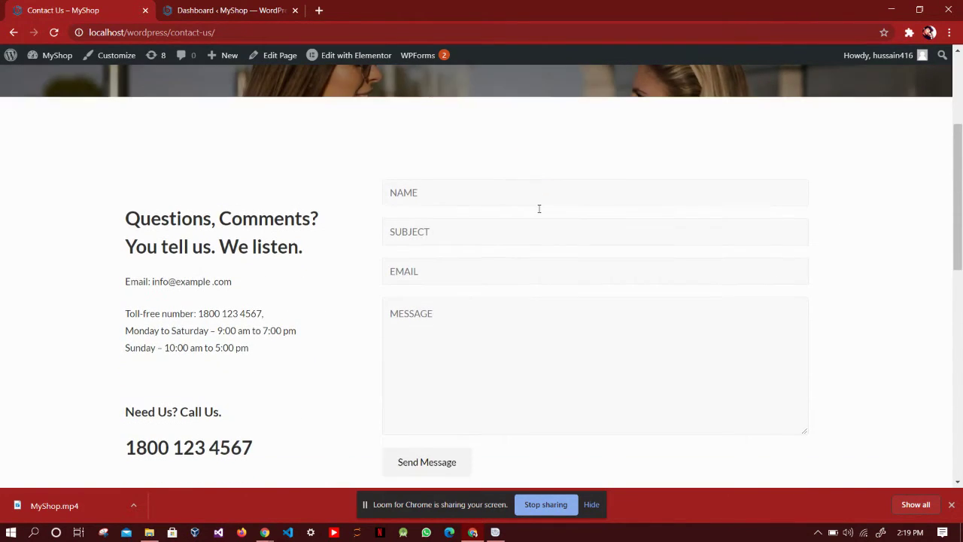
{"action": "scroll", "coordinate": [538, 209], "scroll_direction": "down", "scroll_amount": 2}
{"action": "scroll", "coordinate": [539, 209], "scroll_direction": "up", "scroll_amount": 5}
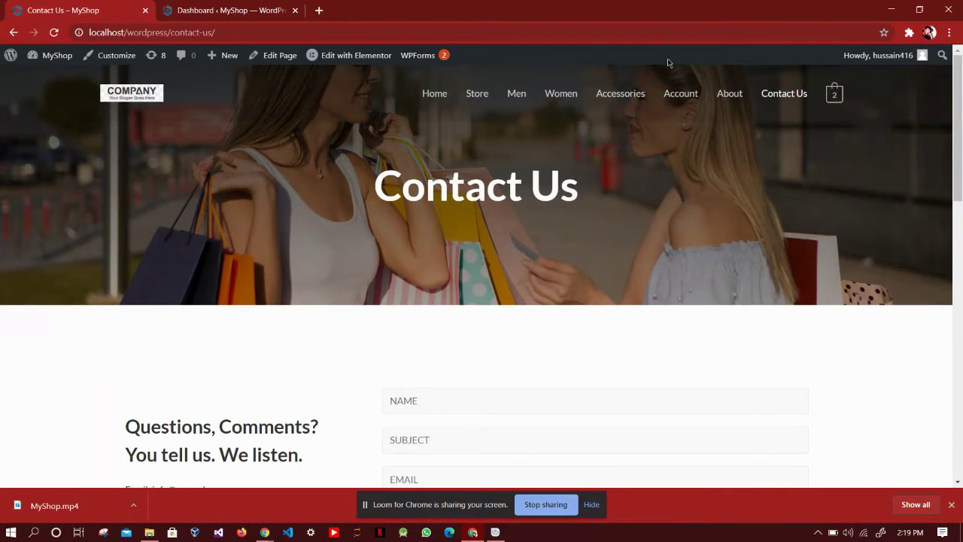
- Open My Account Orders, showing order #21 from October 18, 2020, Processing, Rs198.00
{"action": "left_click", "coordinate": [682, 99]}
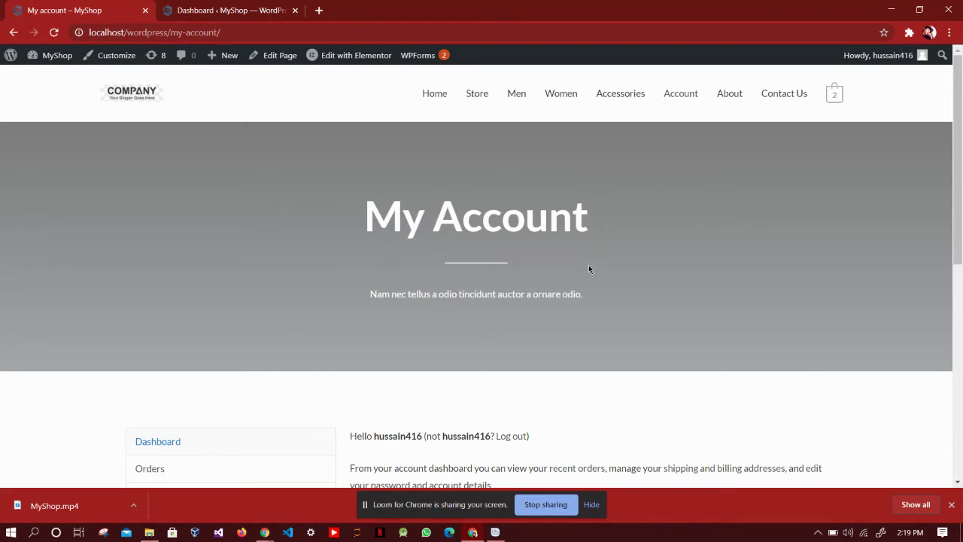
{"action": "scroll", "coordinate": [589, 269], "scroll_direction": "down", "scroll_amount": 2}
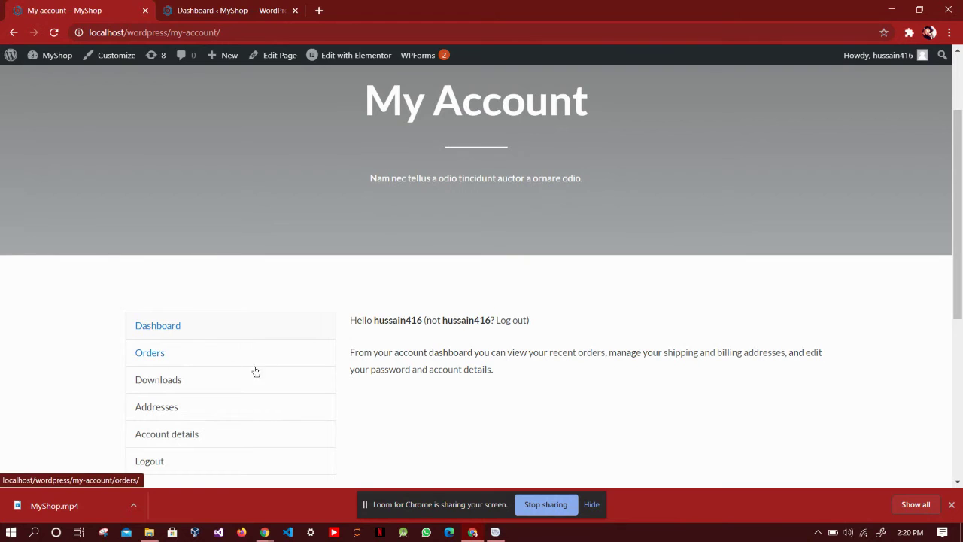
{"action": "scroll", "coordinate": [253, 370], "scroll_direction": "down", "scroll_amount": 1}
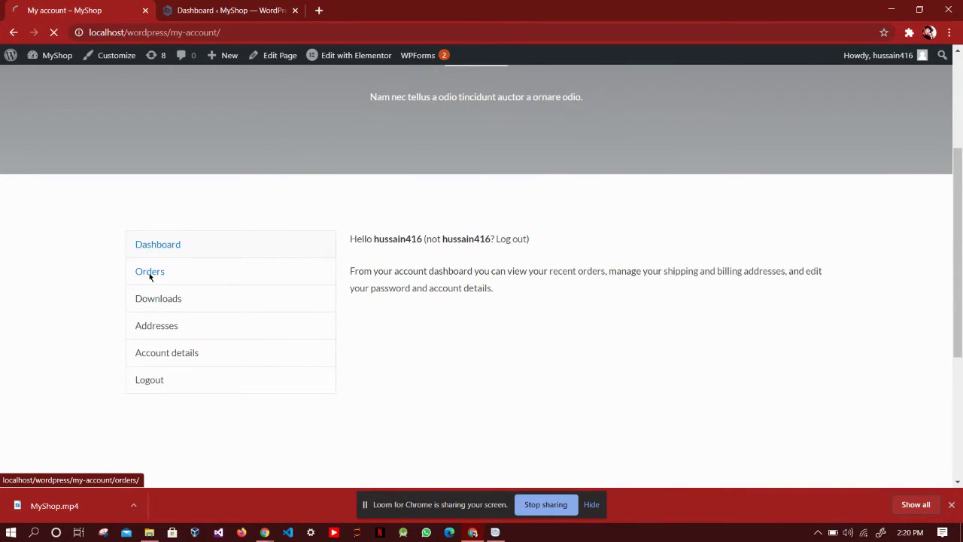
{"action": "left_click", "coordinate": [149, 271]}
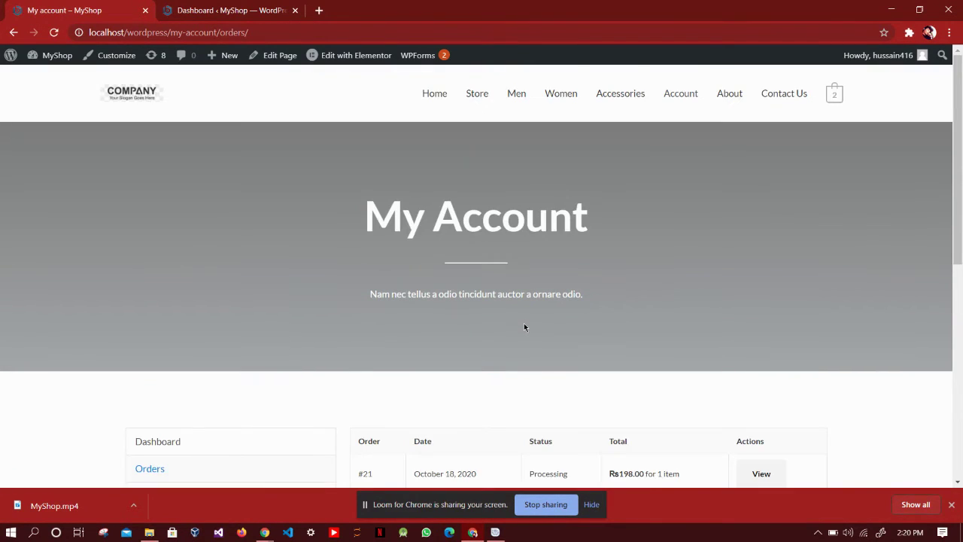
{"action": "scroll", "coordinate": [524, 322], "scroll_direction": "down", "scroll_amount": 1}
{"action": "scroll", "coordinate": [525, 328], "scroll_direction": "down", "scroll_amount": 1}
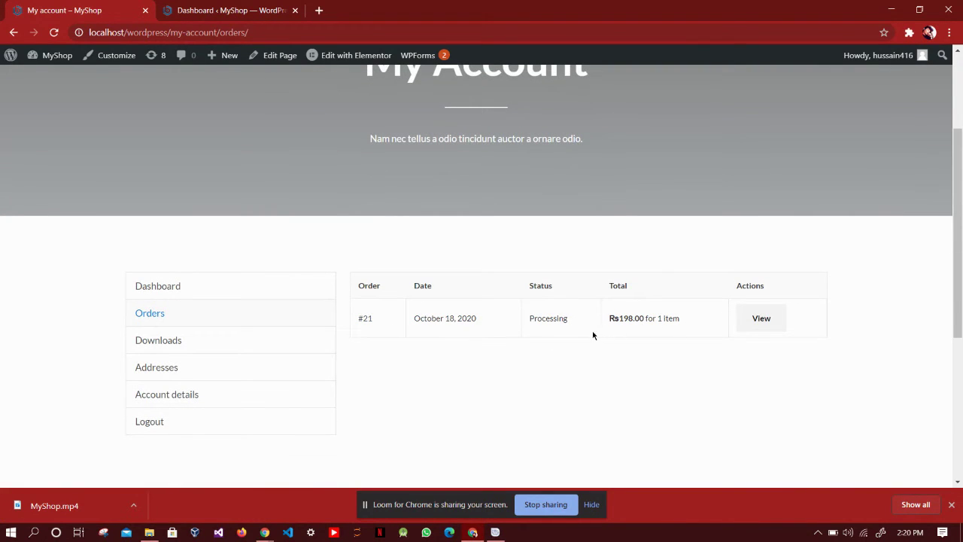
{"action": "scroll", "coordinate": [615, 329], "scroll_direction": "up", "scroll_amount": 2}
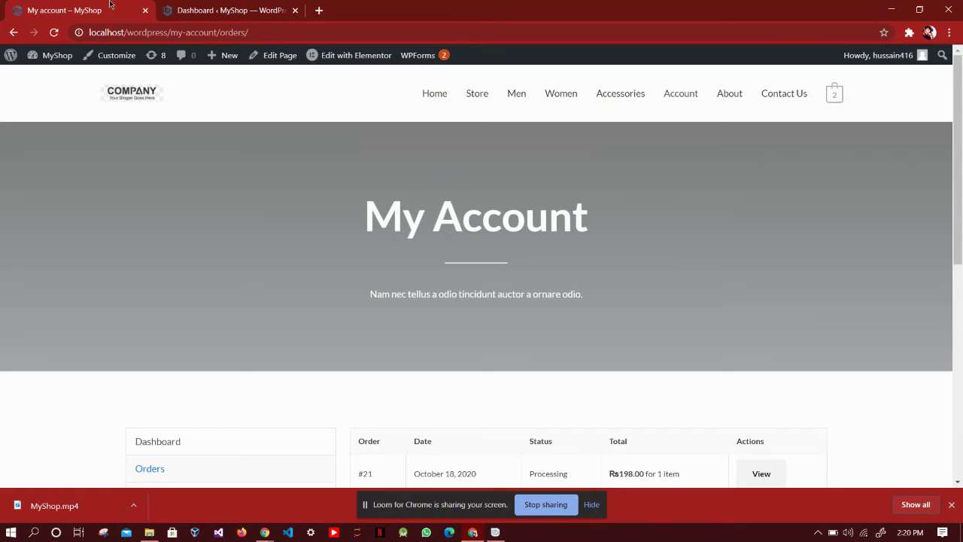
- Switch to the admin Dashboard and open the Products list of all 32 products
{"action": "left_click", "coordinate": [248, 9]}
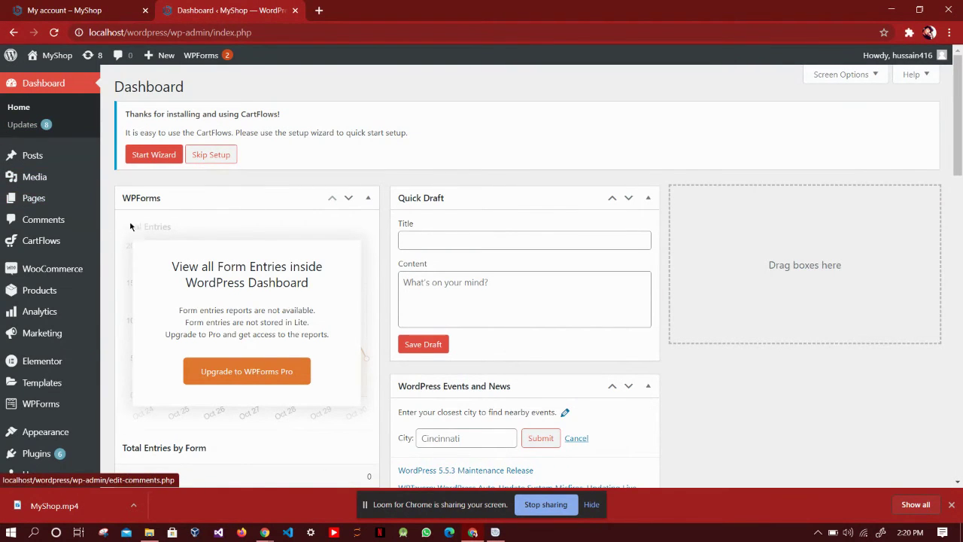
{"action": "mouse_move", "coordinate": [27, 292]}
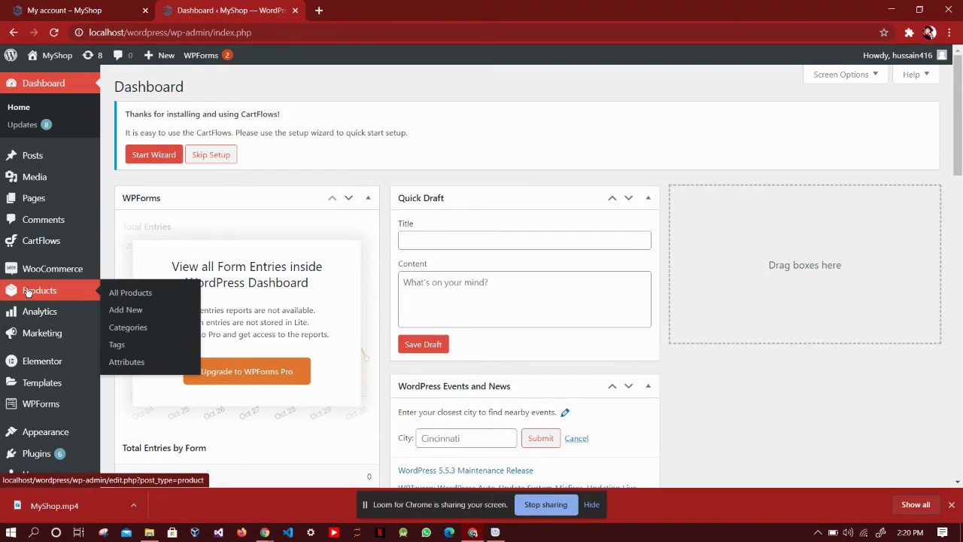
{"action": "left_click", "coordinate": [27, 292]}
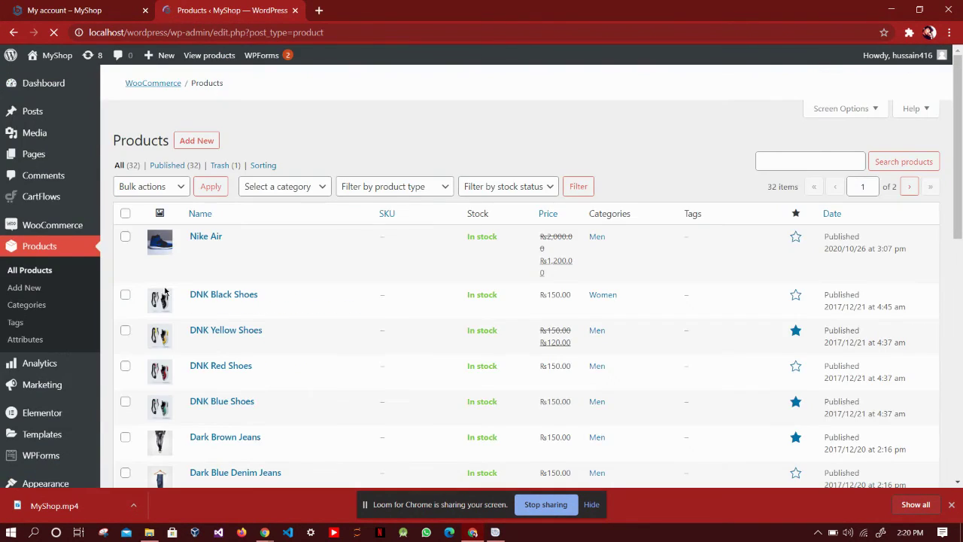
{"action": "scroll", "coordinate": [463, 324], "scroll_direction": "down", "scroll_amount": 2}
{"action": "scroll", "coordinate": [463, 323], "scroll_direction": "up", "scroll_amount": 2}
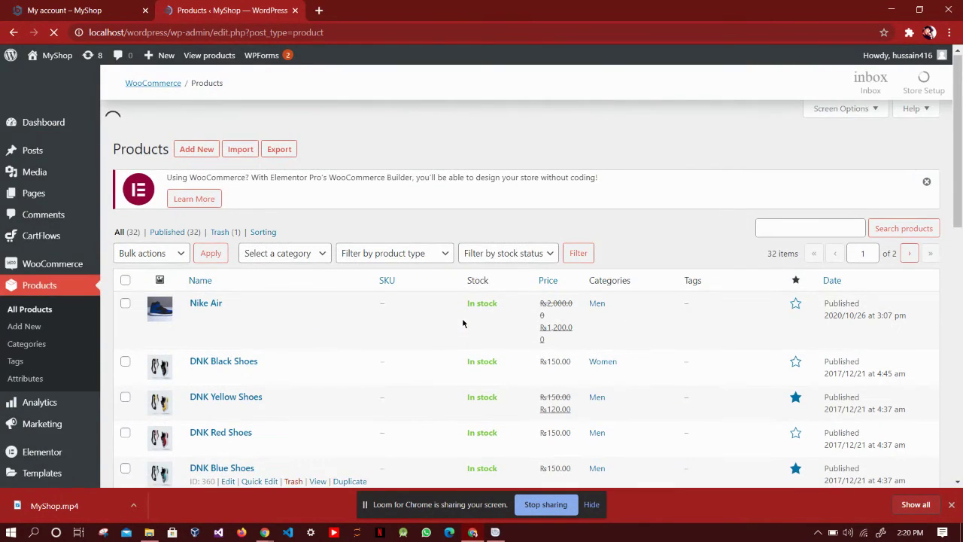
{"action": "scroll", "coordinate": [655, 397], "scroll_direction": "down", "scroll_amount": 3}
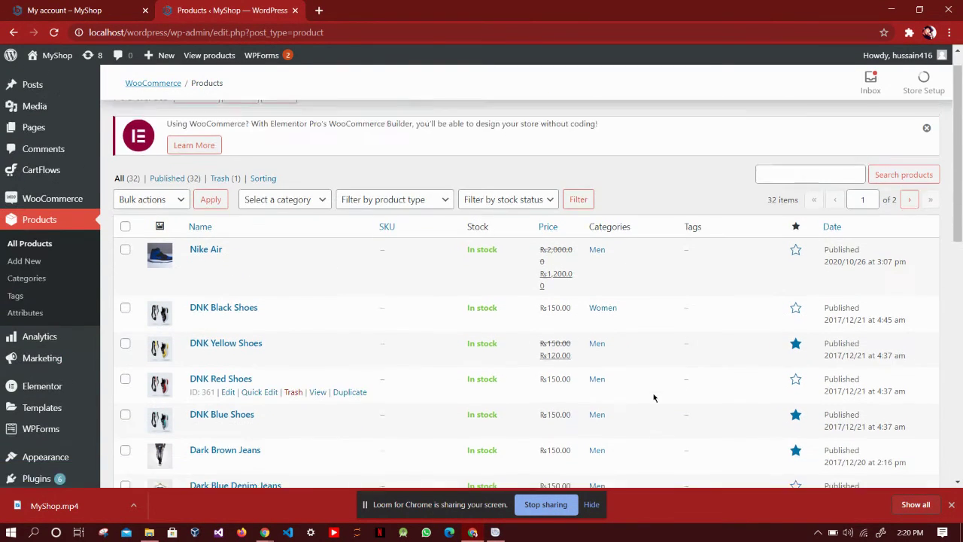
{"action": "scroll", "coordinate": [653, 395], "scroll_direction": "down", "scroll_amount": 2}
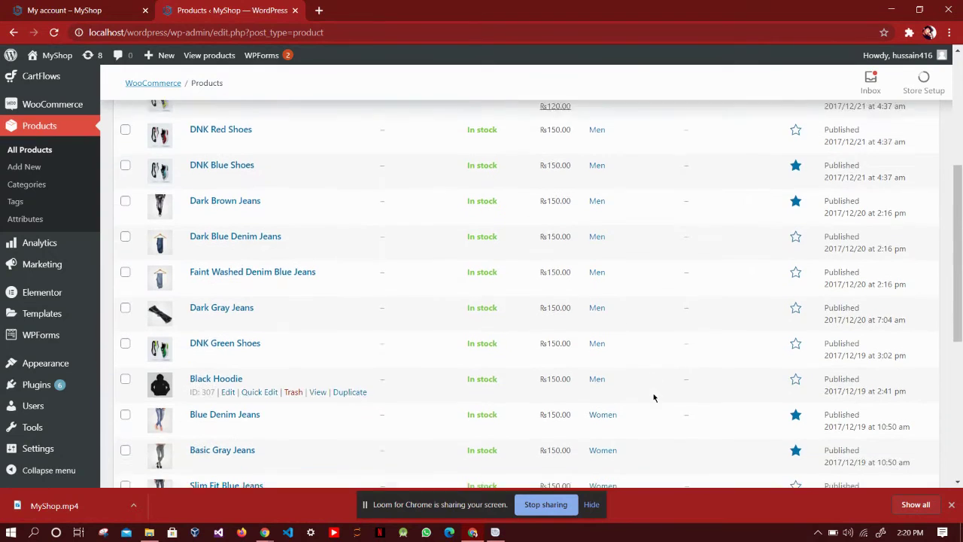
{"action": "scroll", "coordinate": [653, 396], "scroll_direction": "up", "scroll_amount": 3}
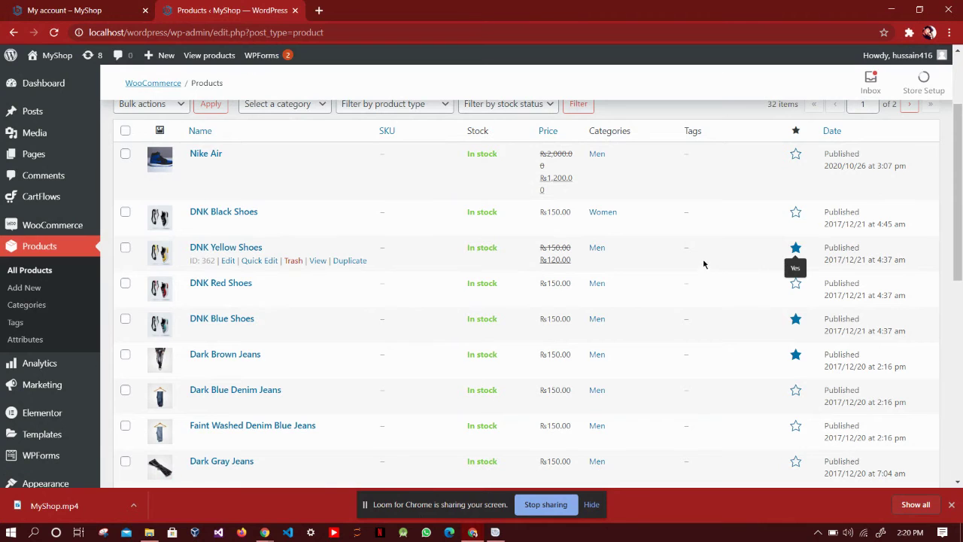
{"action": "scroll", "coordinate": [757, 350], "scroll_direction": "down", "scroll_amount": 1}
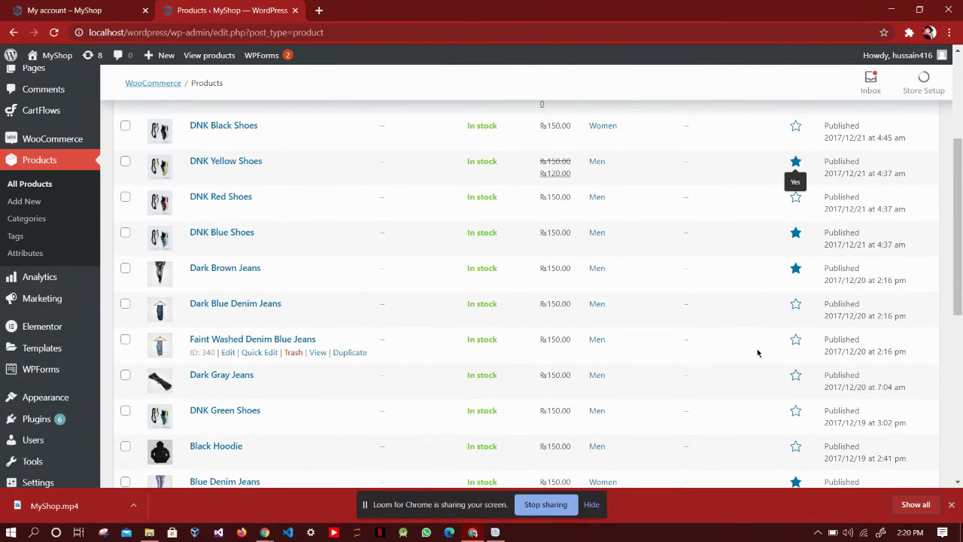
{"action": "scroll", "coordinate": [757, 352], "scroll_direction": "up", "scroll_amount": 1}
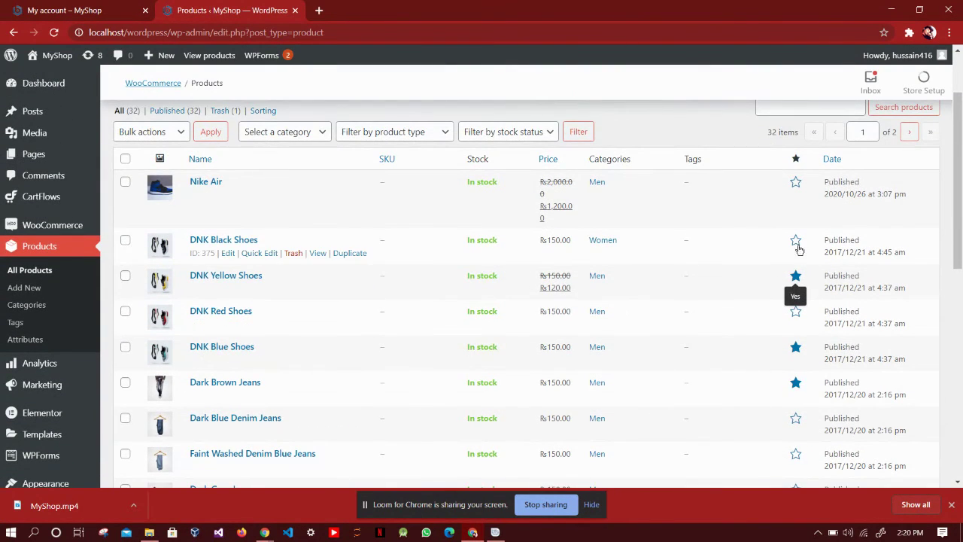
- Star DNK Black Shoes in the Products list's featured column
{"action": "left_click", "coordinate": [797, 243]}
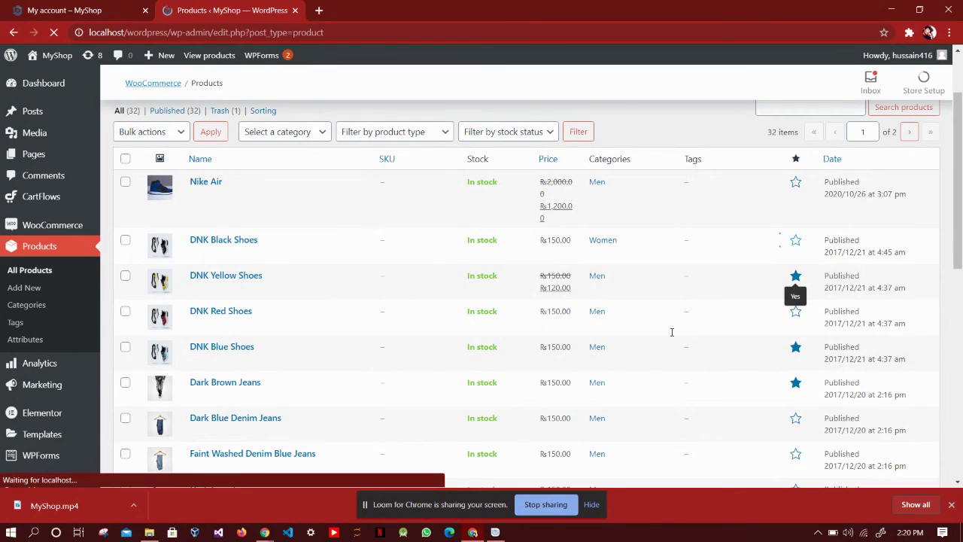
{"action": "scroll", "coordinate": [672, 332], "scroll_direction": "down", "scroll_amount": 2}
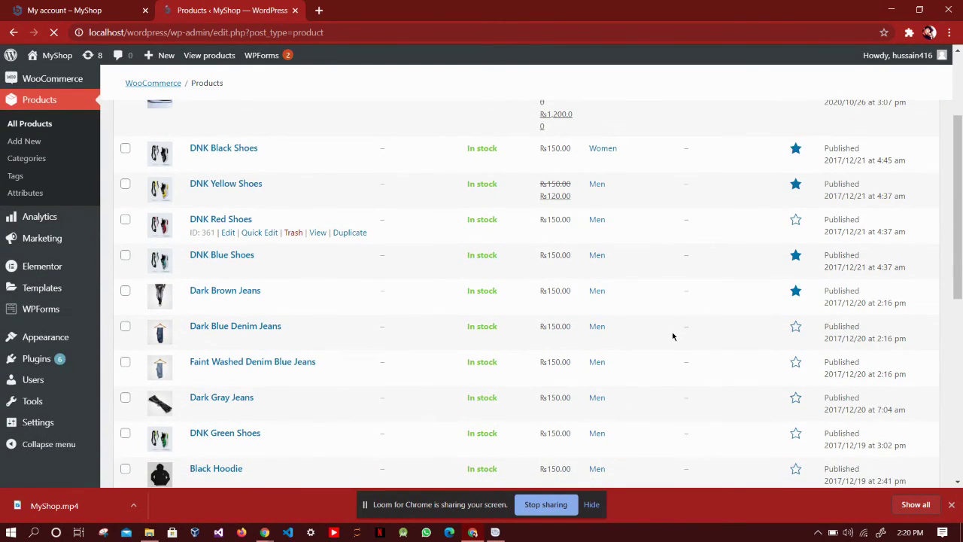
{"action": "scroll", "coordinate": [672, 332], "scroll_direction": "down", "scroll_amount": 5}
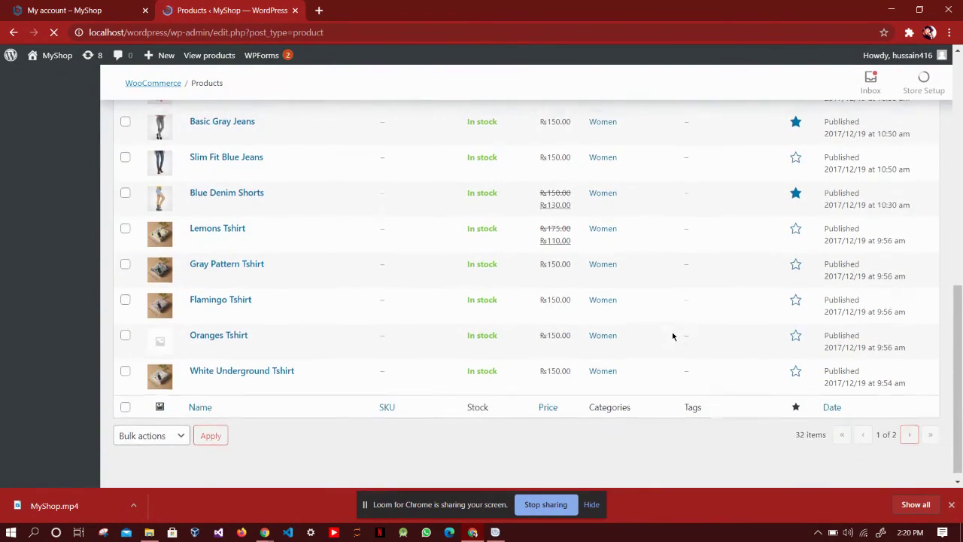
{"action": "scroll", "coordinate": [673, 337], "scroll_direction": "up", "scroll_amount": 6}
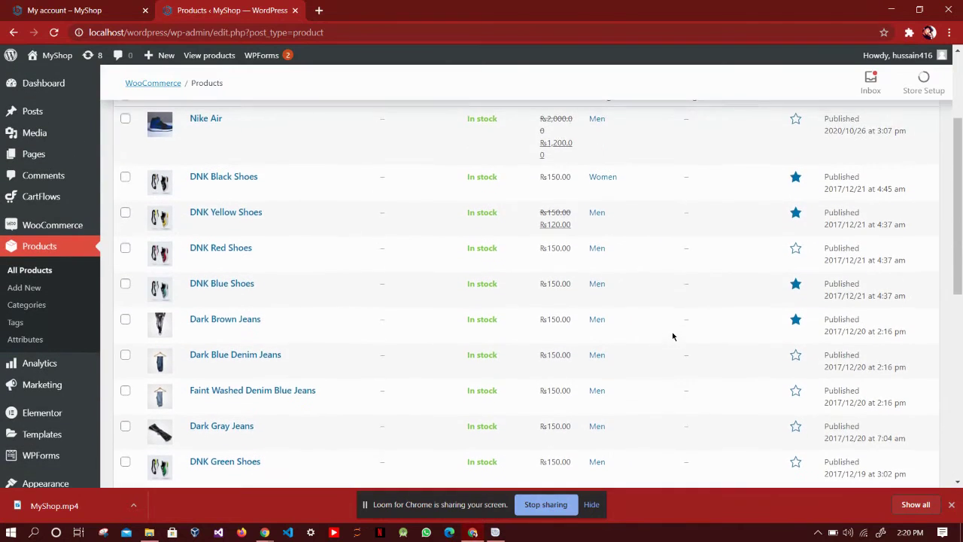
{"action": "scroll", "coordinate": [413, 276], "scroll_direction": "up", "scroll_amount": 2}
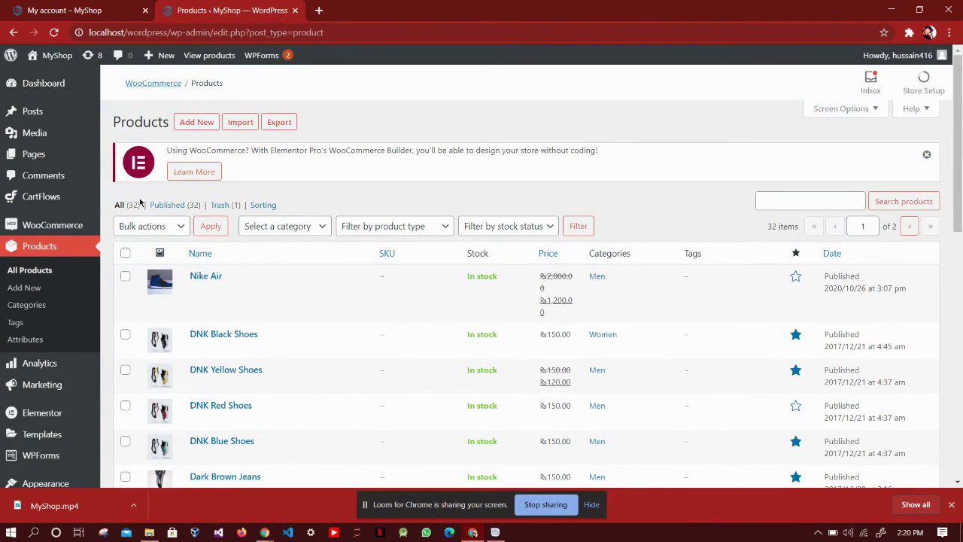
{"action": "mouse_move", "coordinate": [64, 226]}
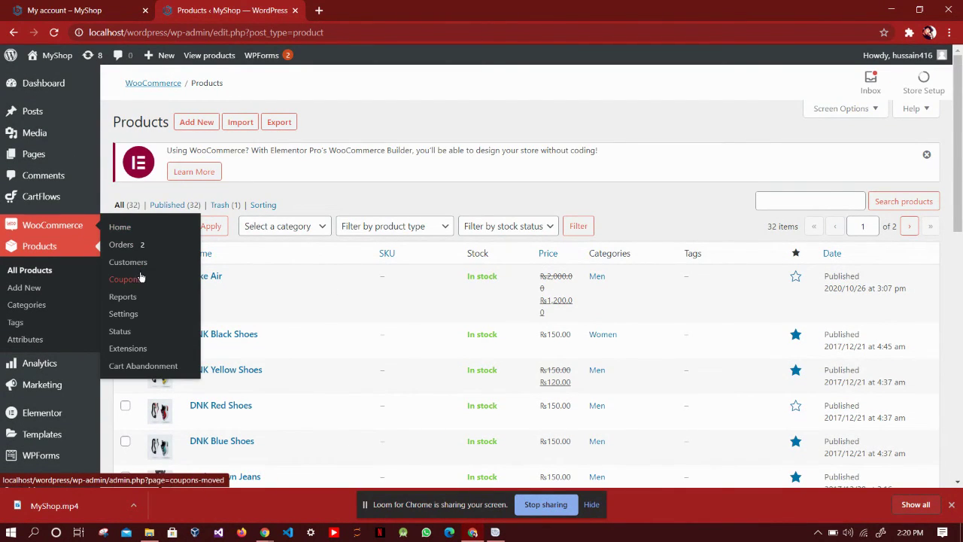
- Open WooCommerce Orders, listing two Processing orders of Rs150.00 and Rs198.00
{"action": "left_click", "coordinate": [122, 245]}
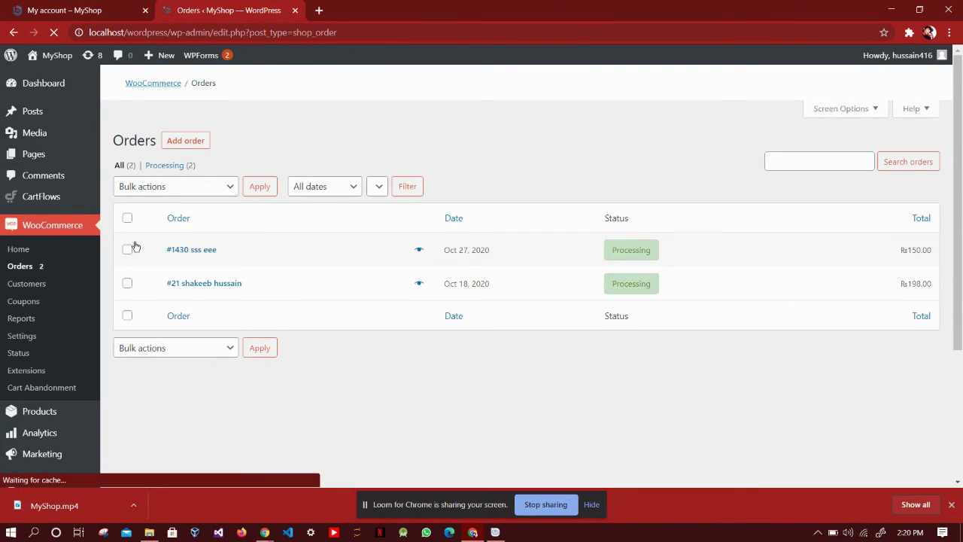